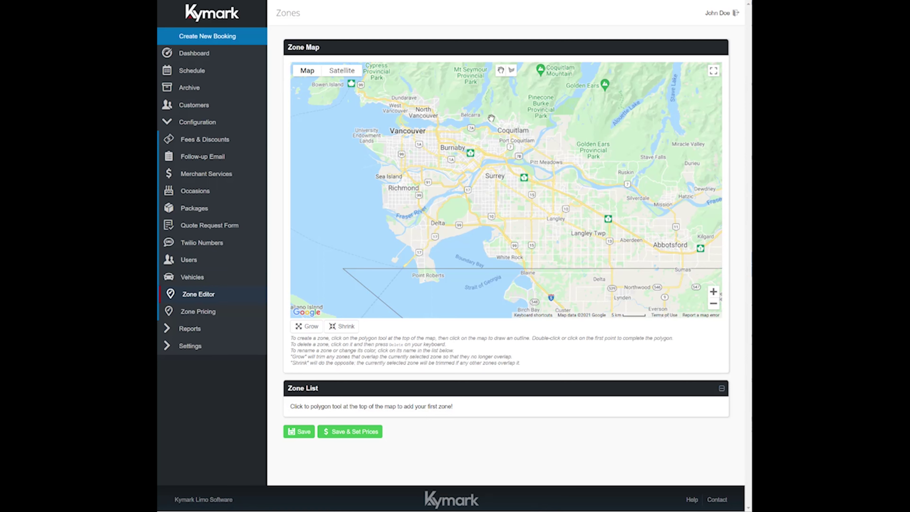
Draw a four-corner polygon zone around Richmond, Delta and north Surrey.
left_click(512, 71)
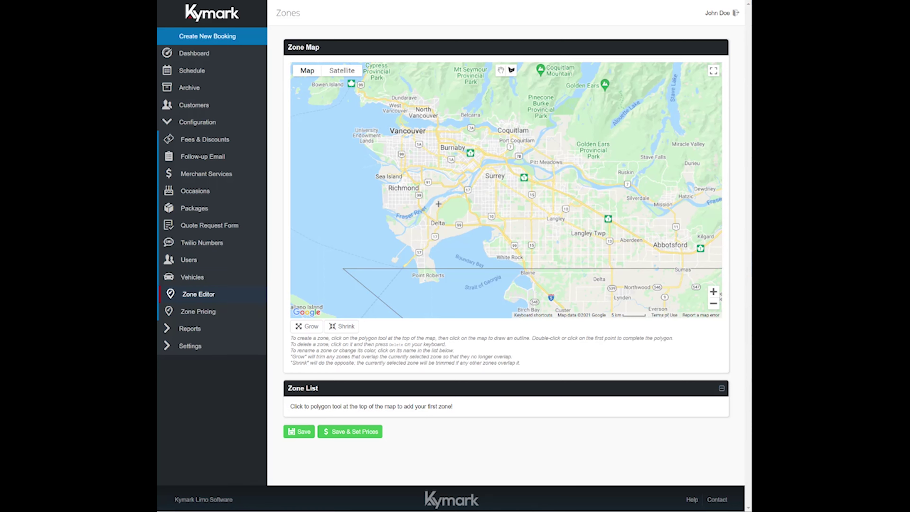
left_click(416, 166)
left_click(385, 216)
left_click(461, 261)
left_click(497, 211)
left_click(416, 167)
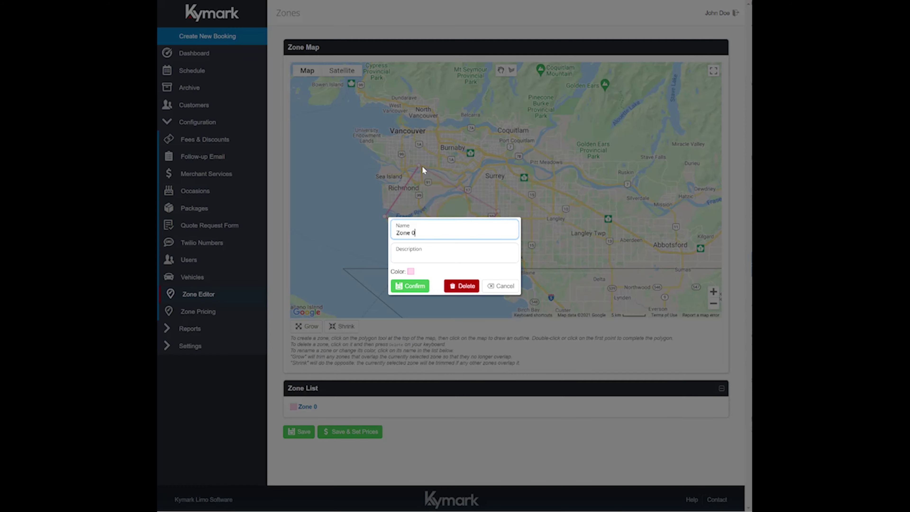
Name the new zone Zone 1, colour it red, and confirm.
type("1")
left_click(411, 272)
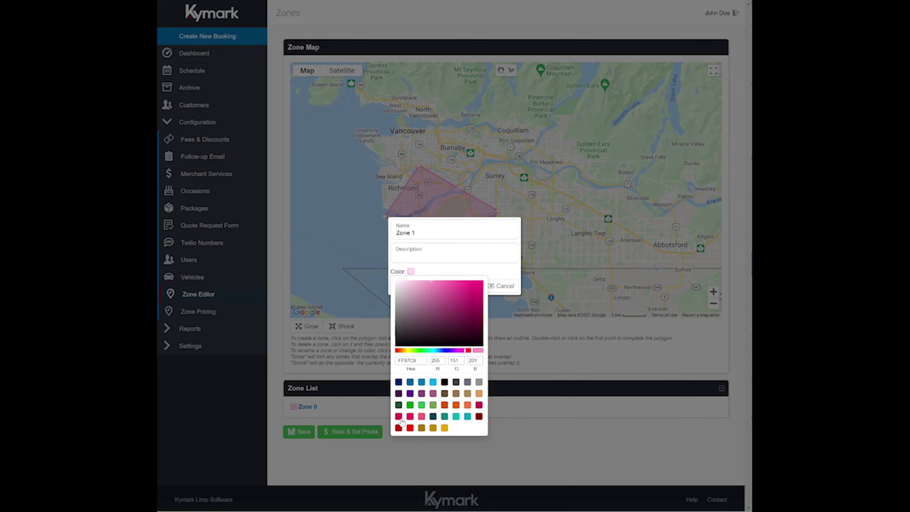
left_click(410, 427)
left_click(440, 275)
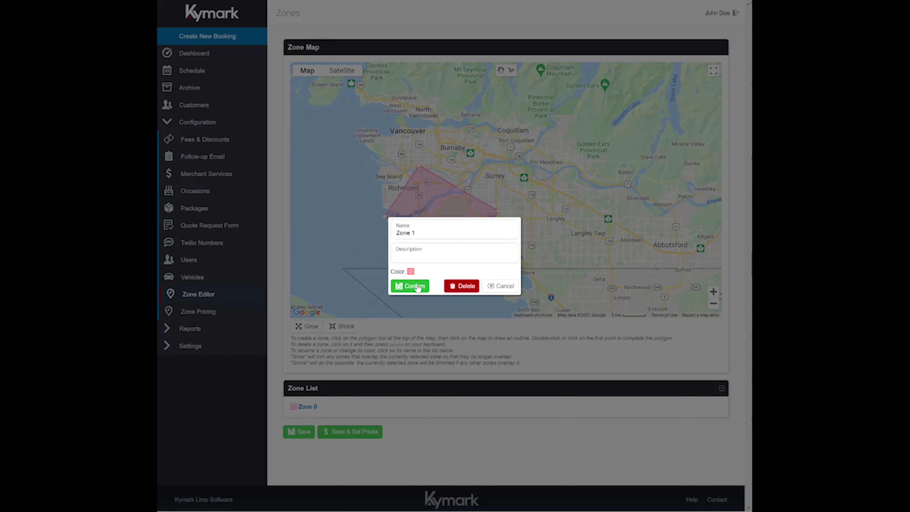
left_click(417, 286)
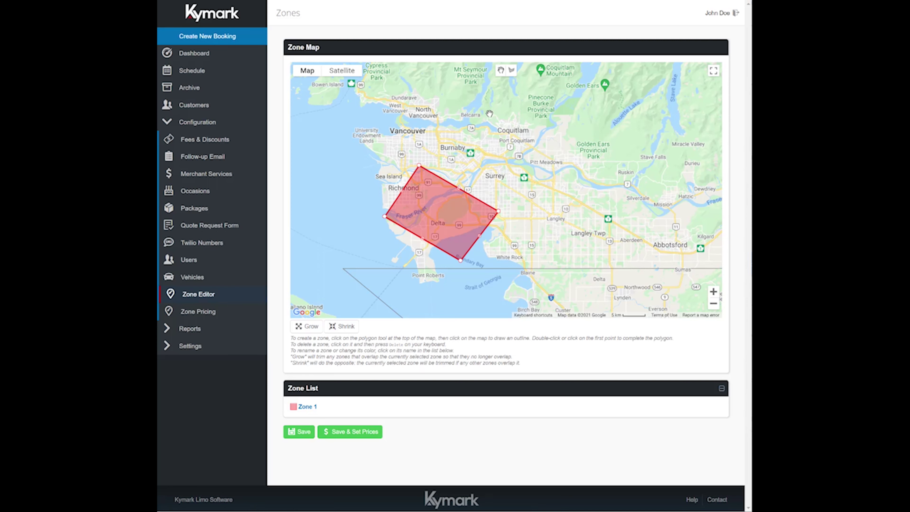
Draw a second polygon zone outline over Surrey.
left_click(512, 70)
left_click(452, 207)
left_click(540, 269)
left_click(558, 206)
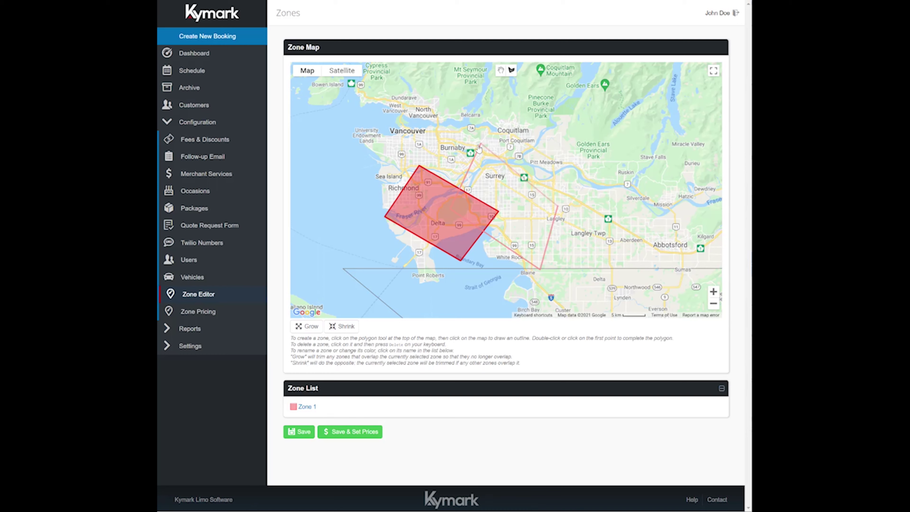
left_click(482, 148)
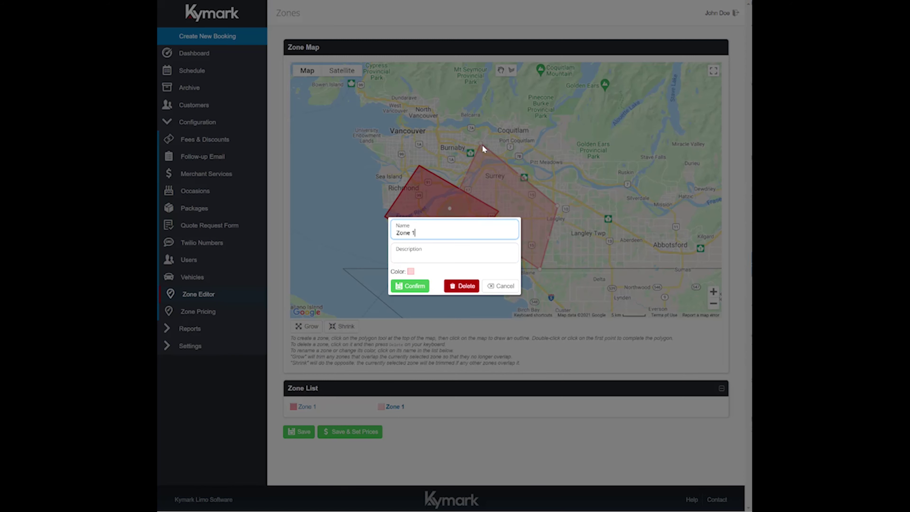
Colour the new zone blue, rename it Zone 2, and confirm.
left_click(410, 271)
left_click(416, 382)
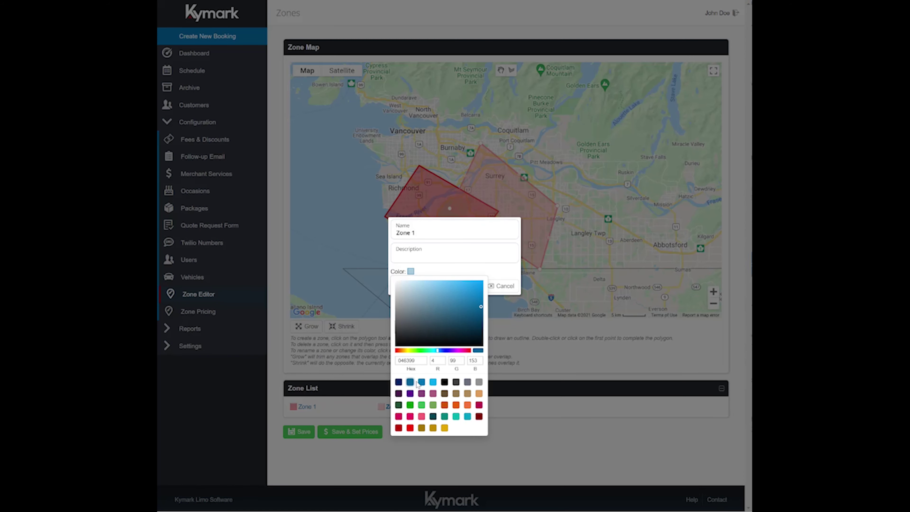
left_click(429, 233)
double_click(428, 232)
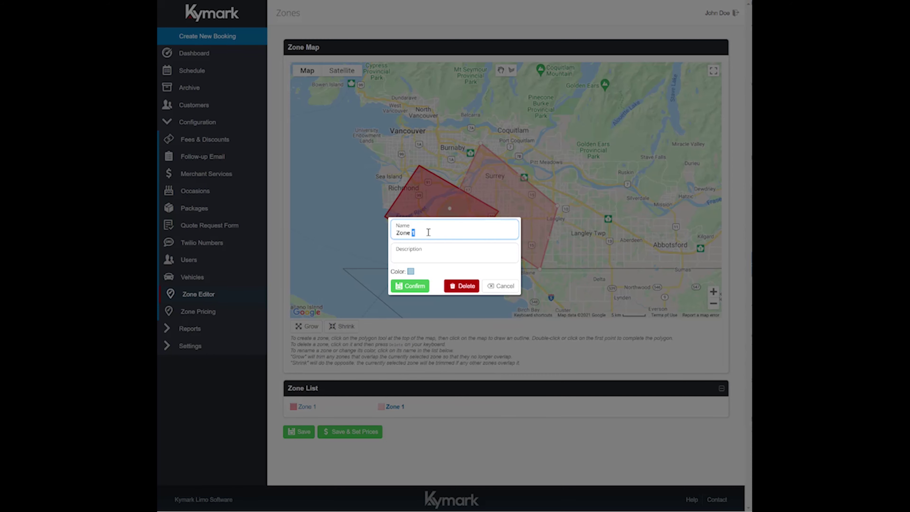
type("2")
left_click(425, 283)
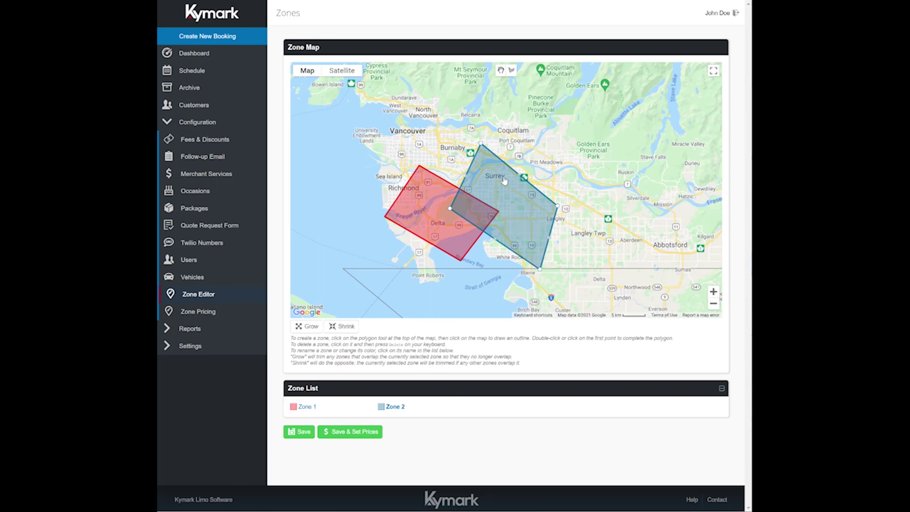
Grow Zone 2 to trim Zone 1's overlap, then start a third outline near Vancouver.
left_click(307, 329)
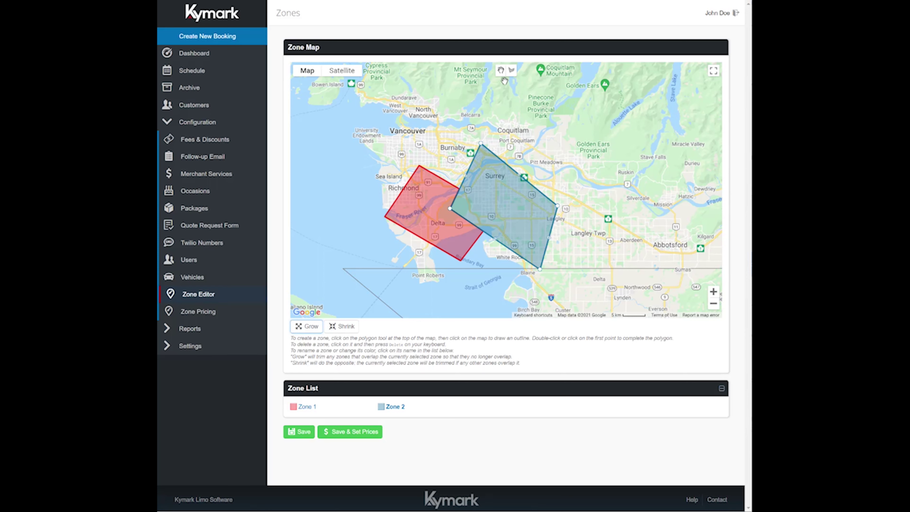
left_click(511, 70)
left_click(412, 121)
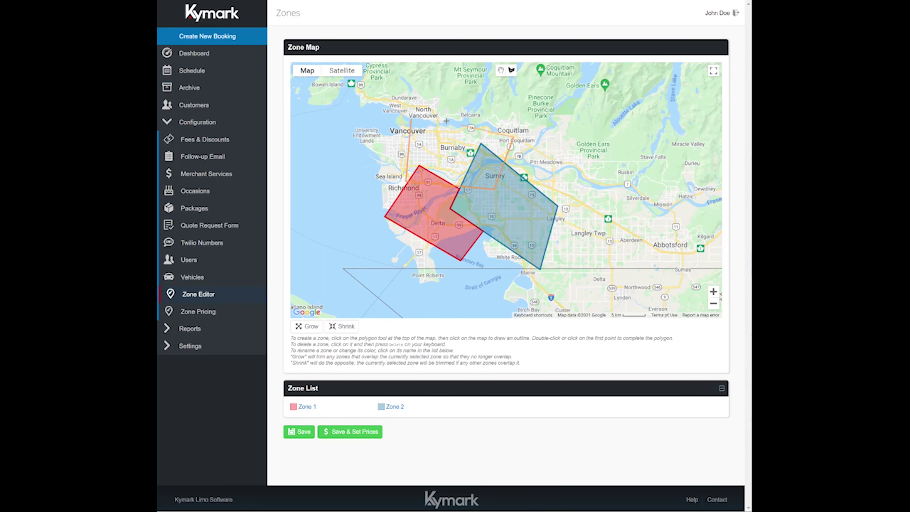
Close the Burnaby outline, colour it green, name it Zone 3, and confirm.
left_click(410, 122)
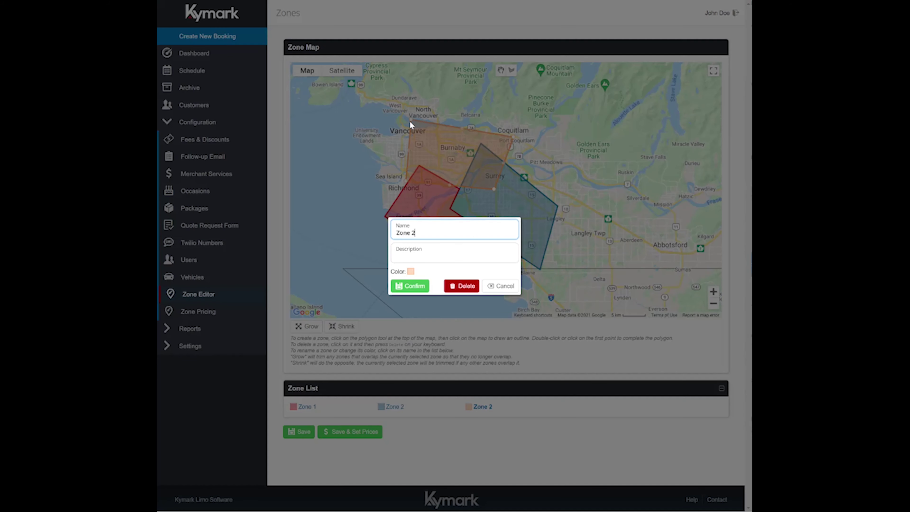
left_click(411, 271)
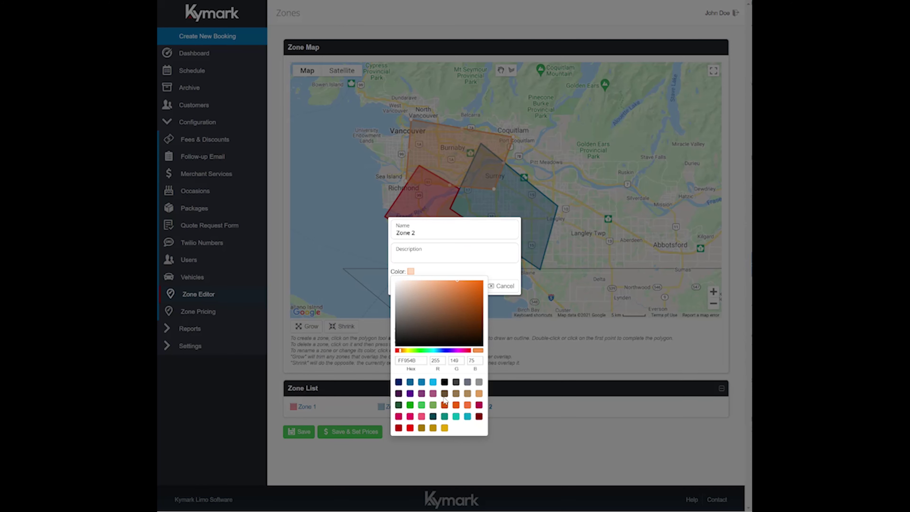
left_click(410, 405)
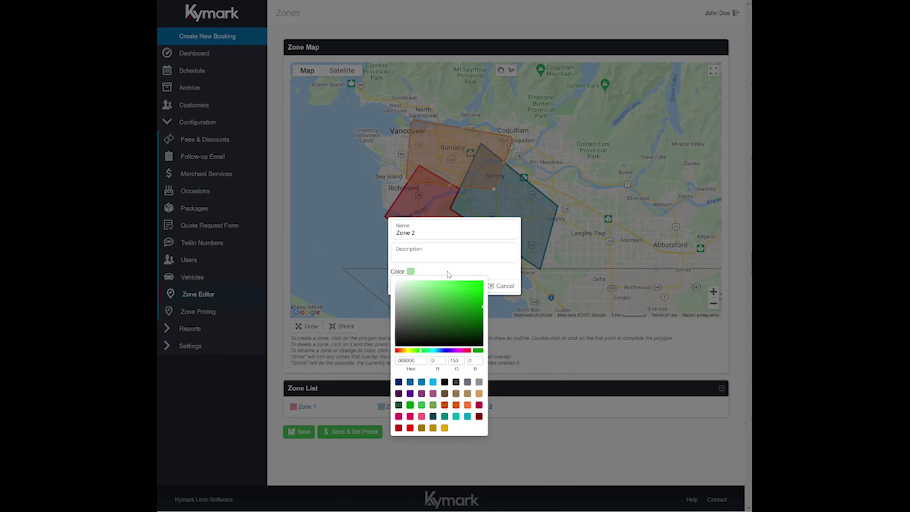
left_click(436, 234)
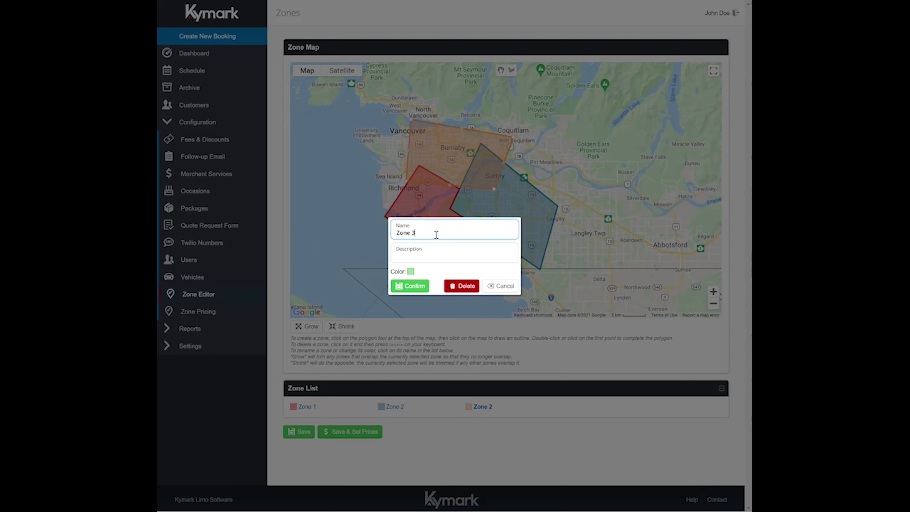
type("3")
left_click(414, 283)
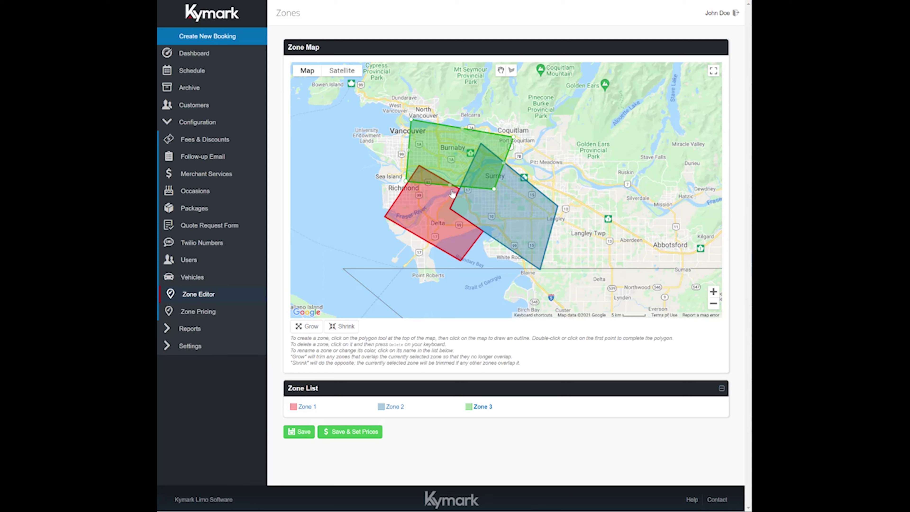
Add bends to Zone 1's top edge and Zone 3's lower edge toward Richmond.
left_click_drag(449, 189, 458, 192)
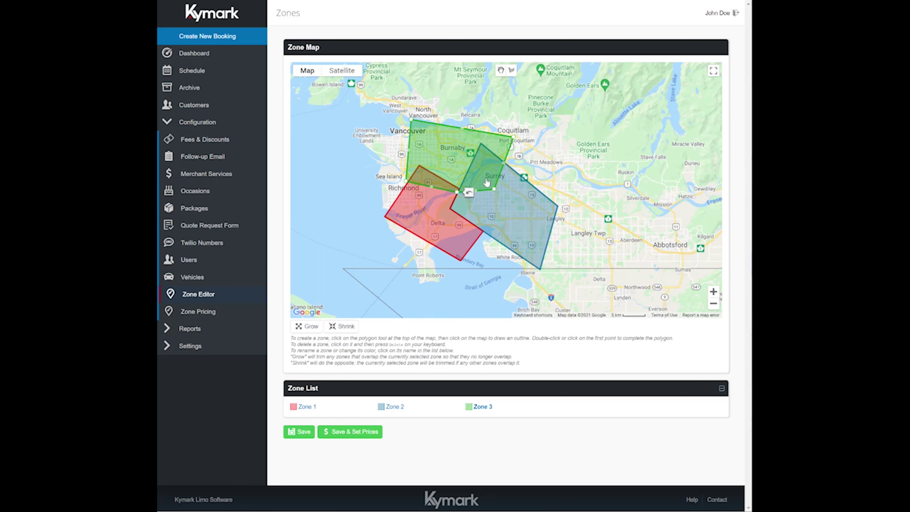
mouse_move(432, 187)
left_mouse_down()
mouse_move(424, 203)
mouse_move(430, 193)
left_mouse_up()
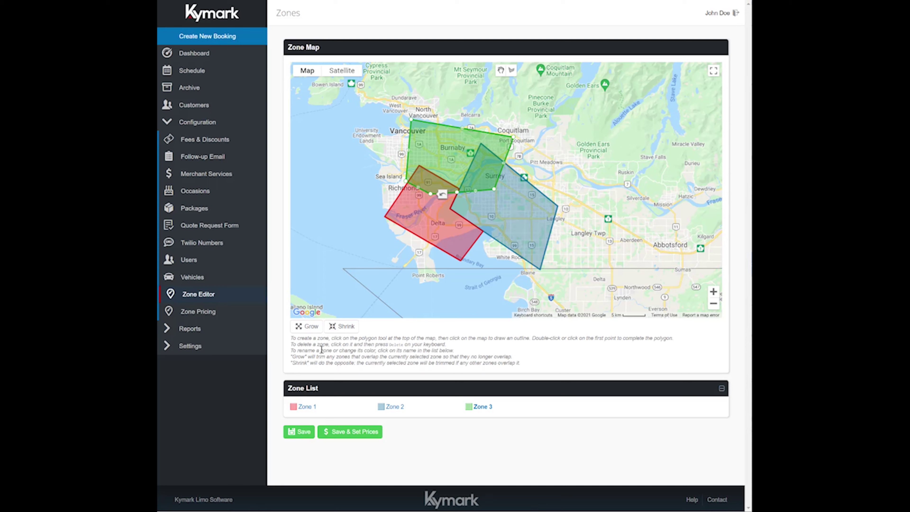
Shrink Zone 3 clear of the other zones, then save and go to pricing.
left_click(343, 327)
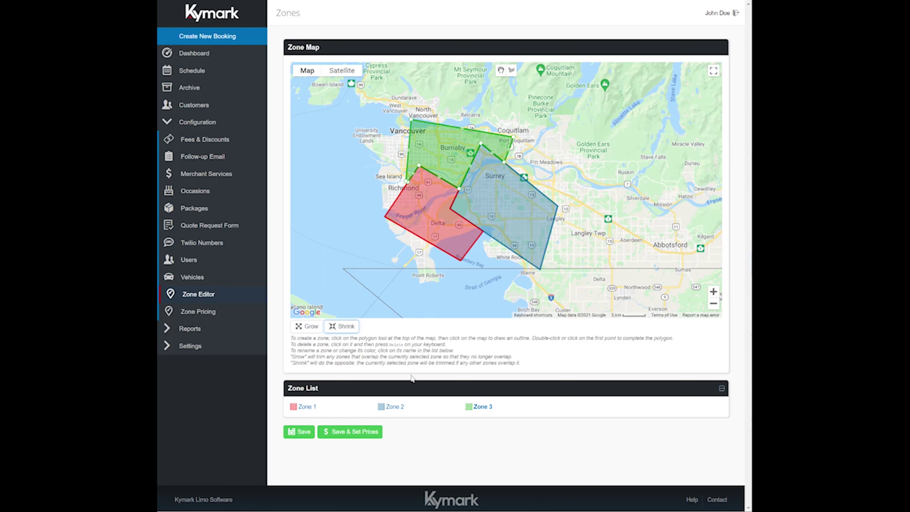
left_click(367, 435)
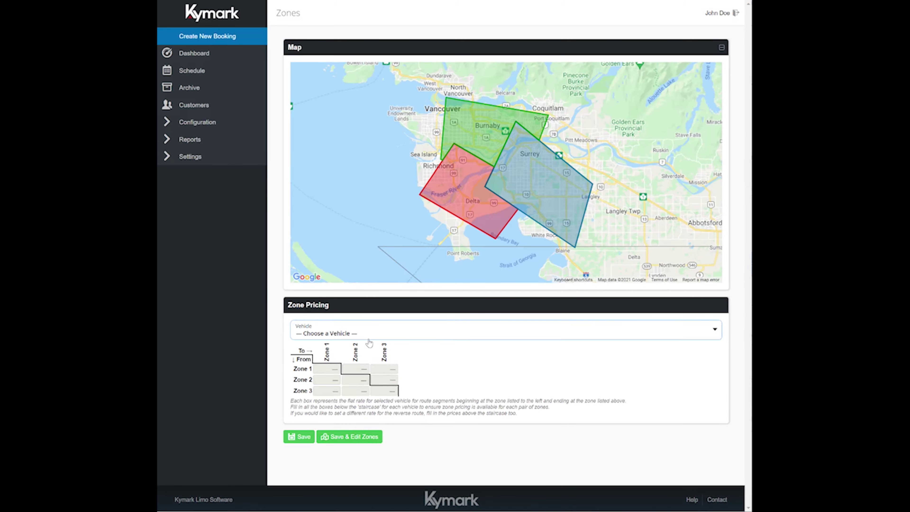
For Luxury Sedan (S001) 3pax, save prices 50 (Zone 1–1), 65 (Zone 2–1), 70 (Zone 1–2).
left_click(369, 333)
left_click(369, 346)
left_click(339, 369)
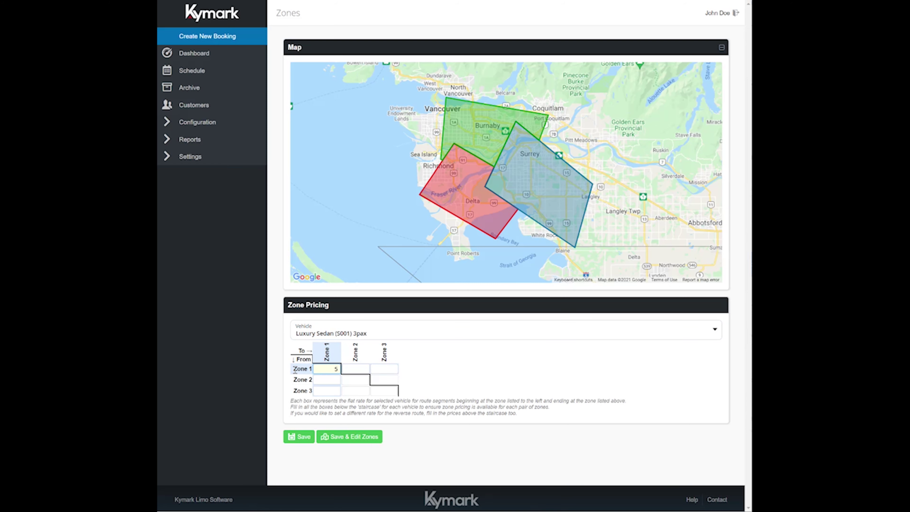
left_click(331, 379)
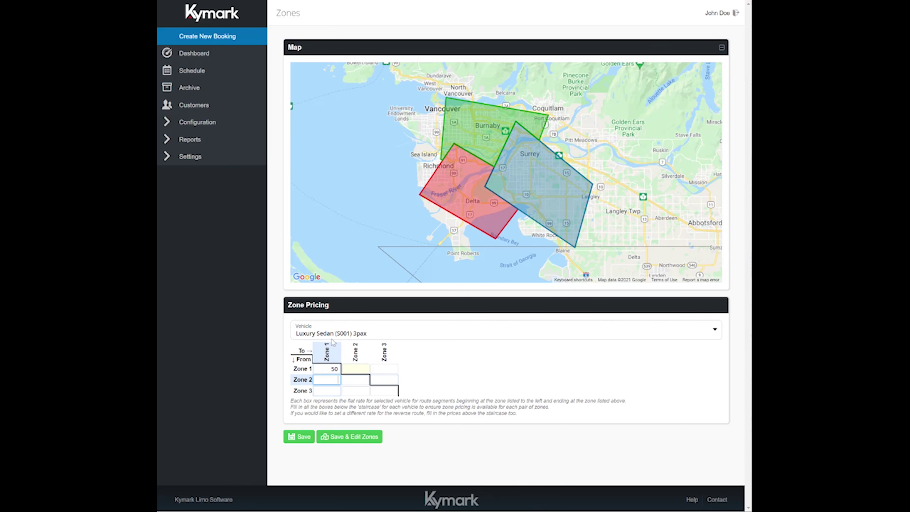
type("65")
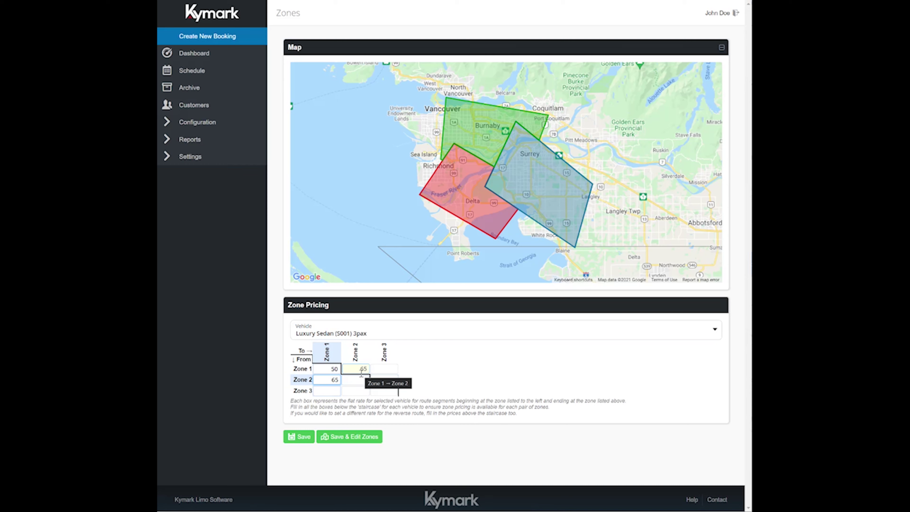
left_click(361, 368)
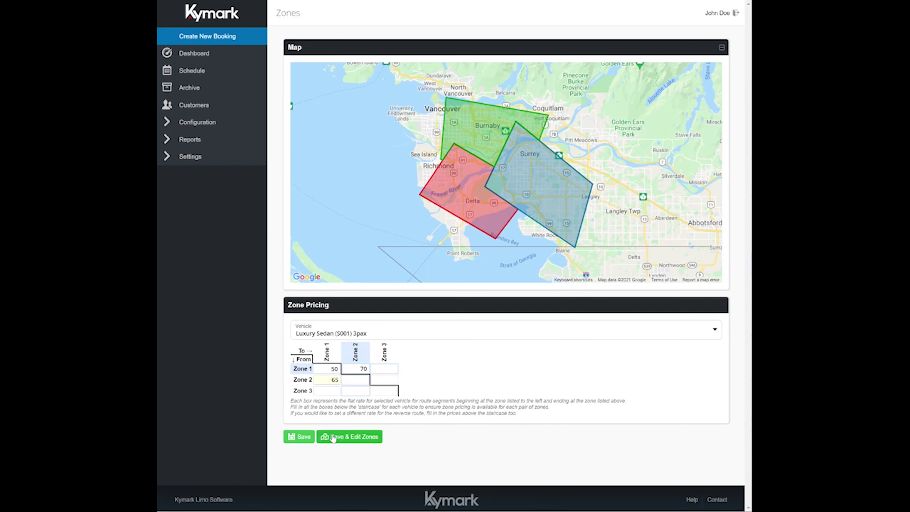
left_click(299, 437)
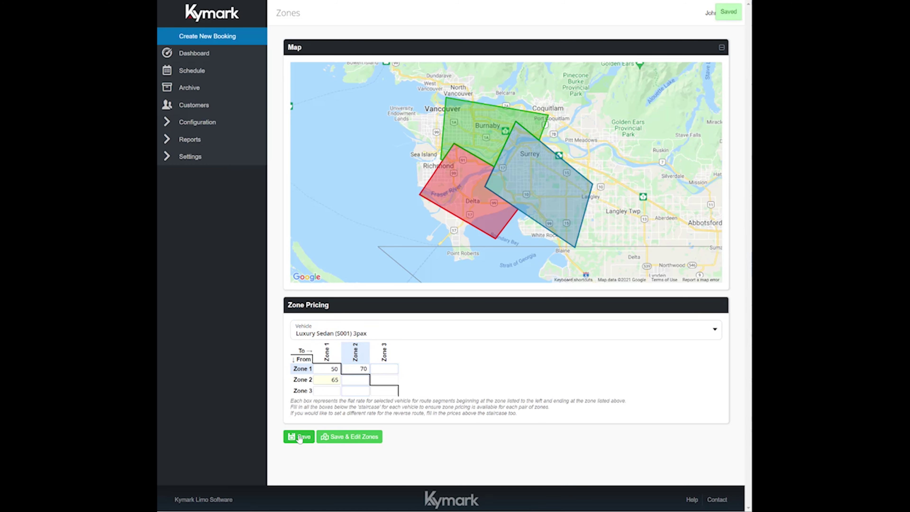